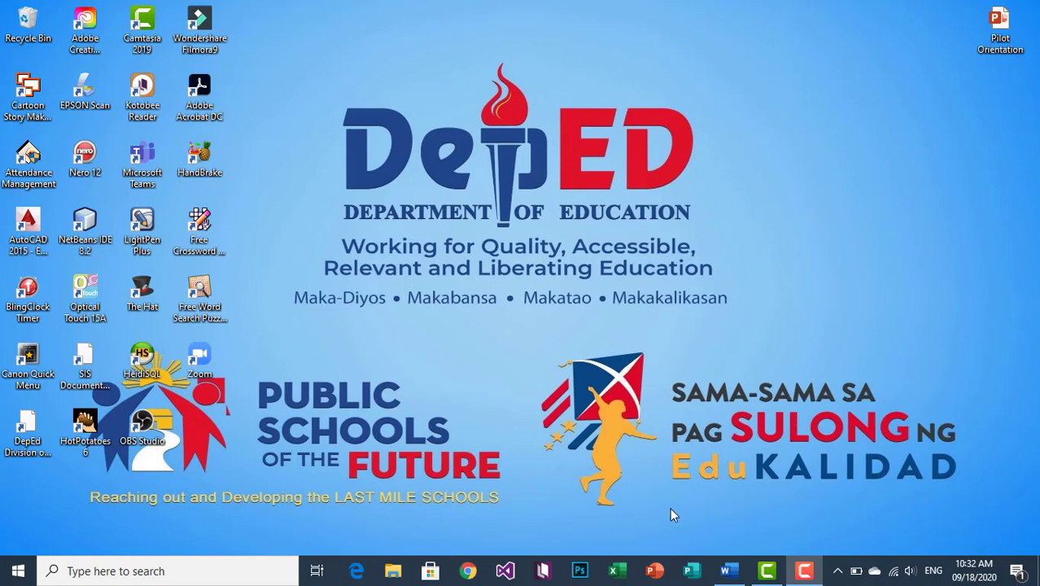
- Launch Google Chrome from the taskbar to a new tab page
{"action": "left_click", "coordinate": [469, 572]}
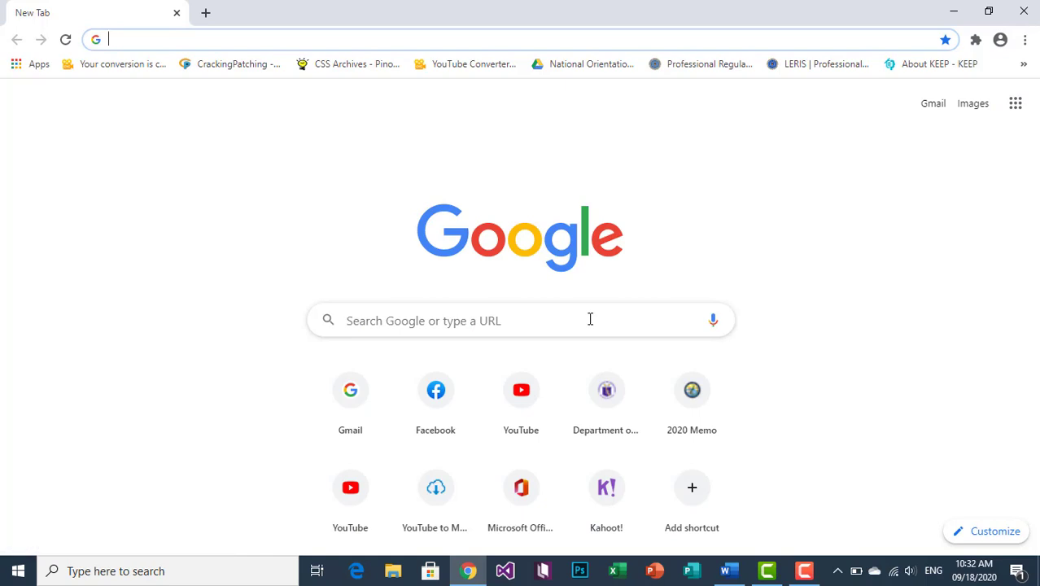
- Load commons.deped.gov.ph by entering 'commons' in the address bar
{"action": "type", "text": "commons."}
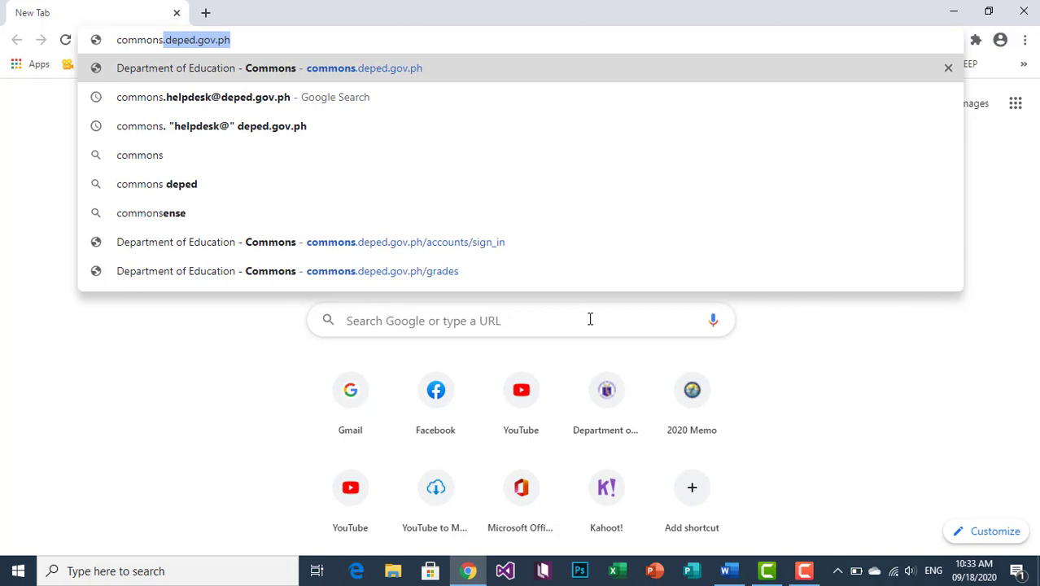
{"action": "key", "text": "Return"}
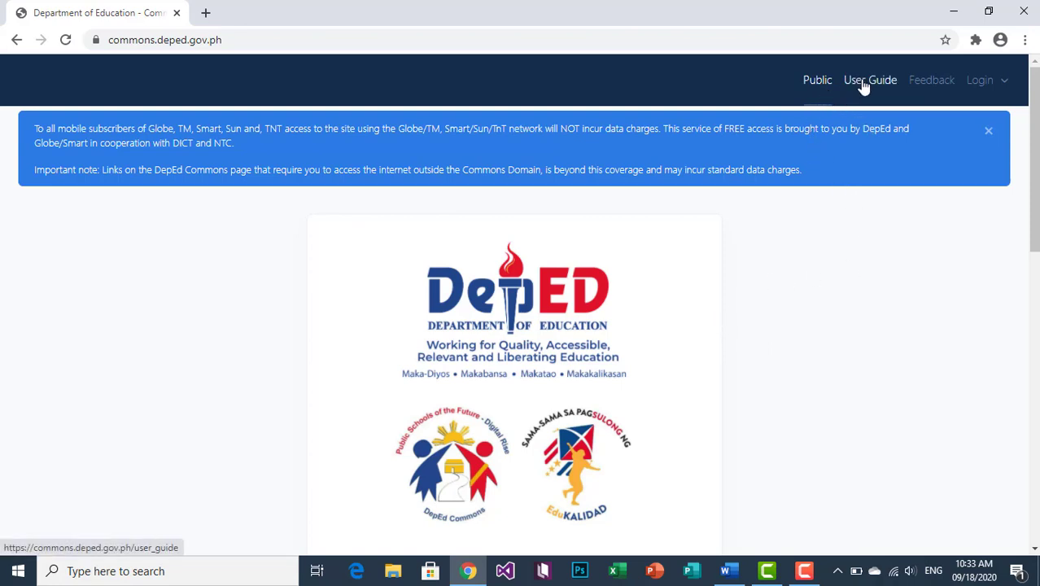
- Choose Teacher Account Login from the Login dropdown in the top bar
{"action": "left_click", "coordinate": [981, 83]}
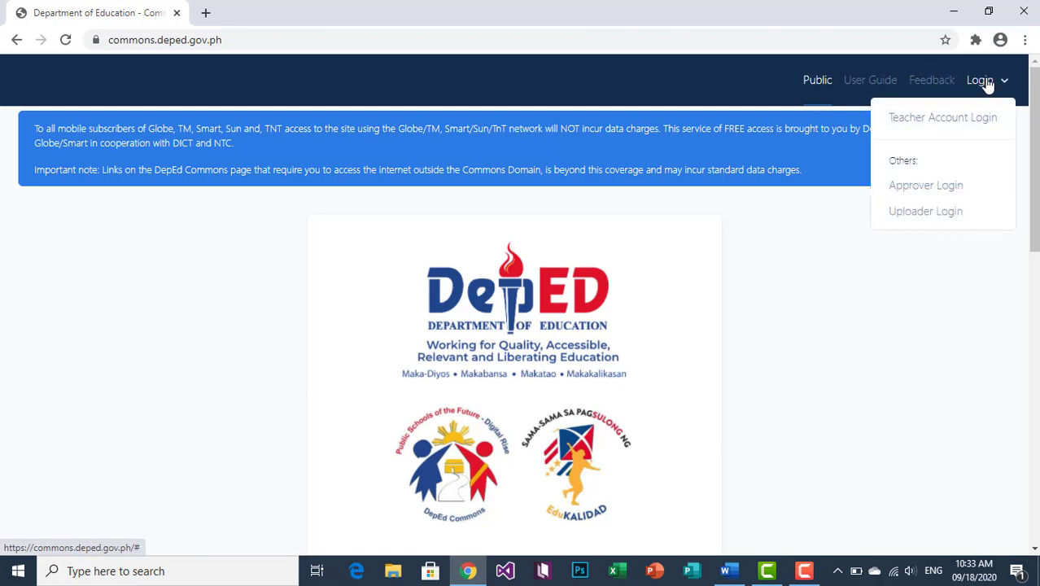
{"action": "left_click", "coordinate": [949, 120]}
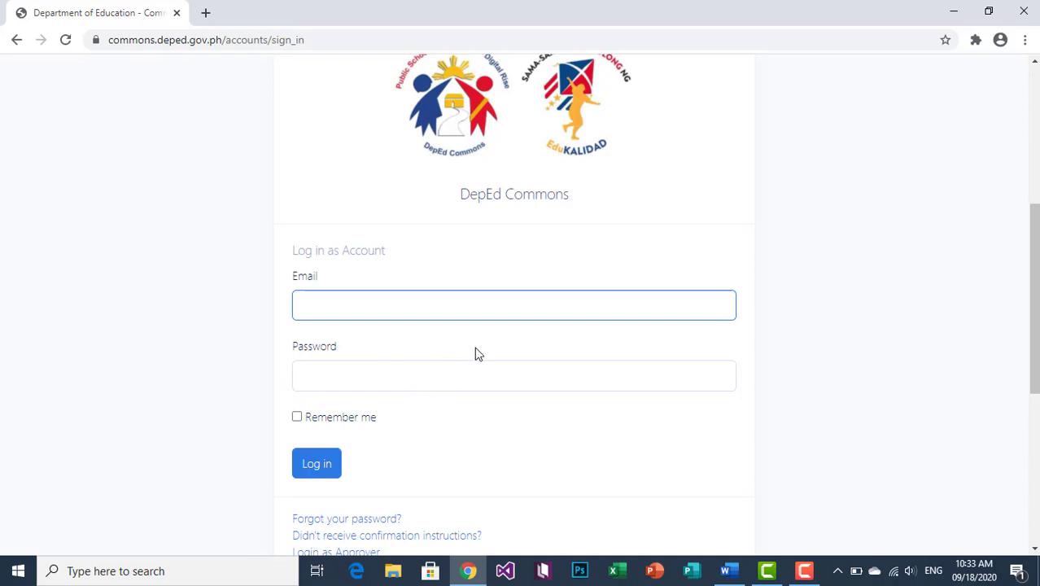
- Autofill the saved DepEd email, then follow the 'Didn't receive confirmation instructions?' link
{"action": "type", "text": "g"}
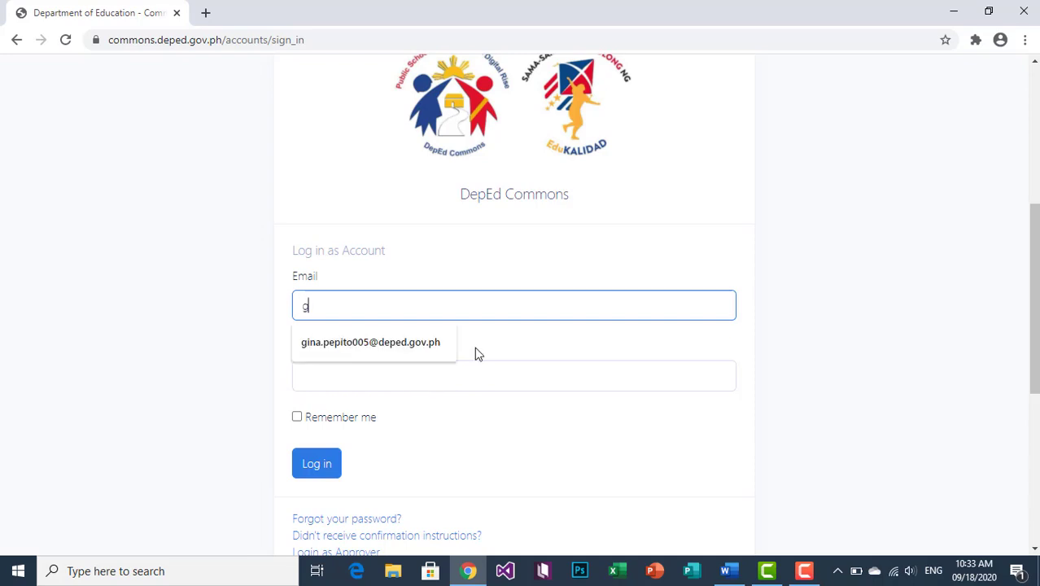
{"action": "left_click", "coordinate": [442, 347]}
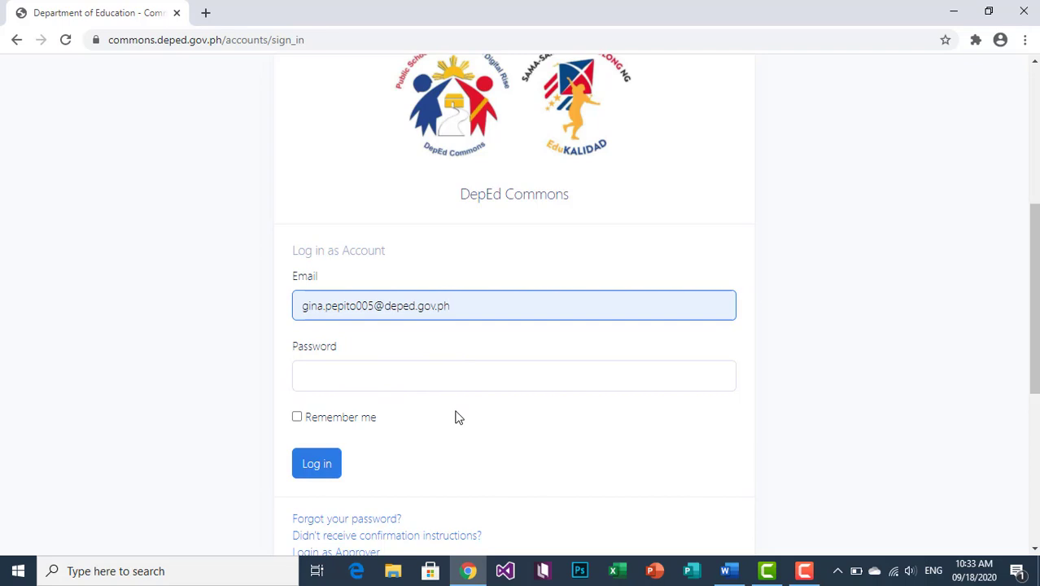
{"action": "scroll", "coordinate": [456, 417], "scroll_direction": "down", "scroll_amount": 3}
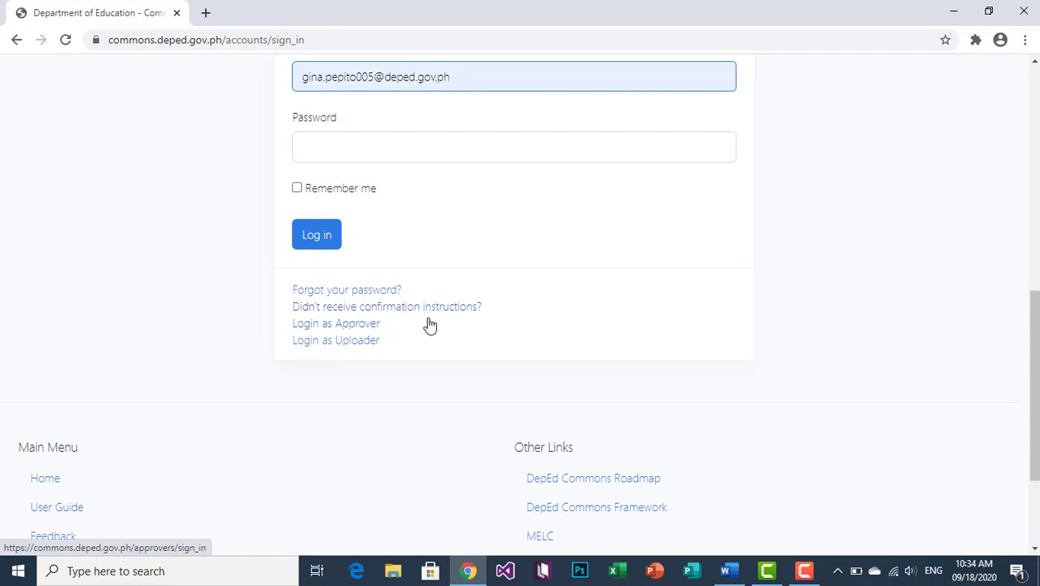
{"action": "left_click", "coordinate": [420, 307]}
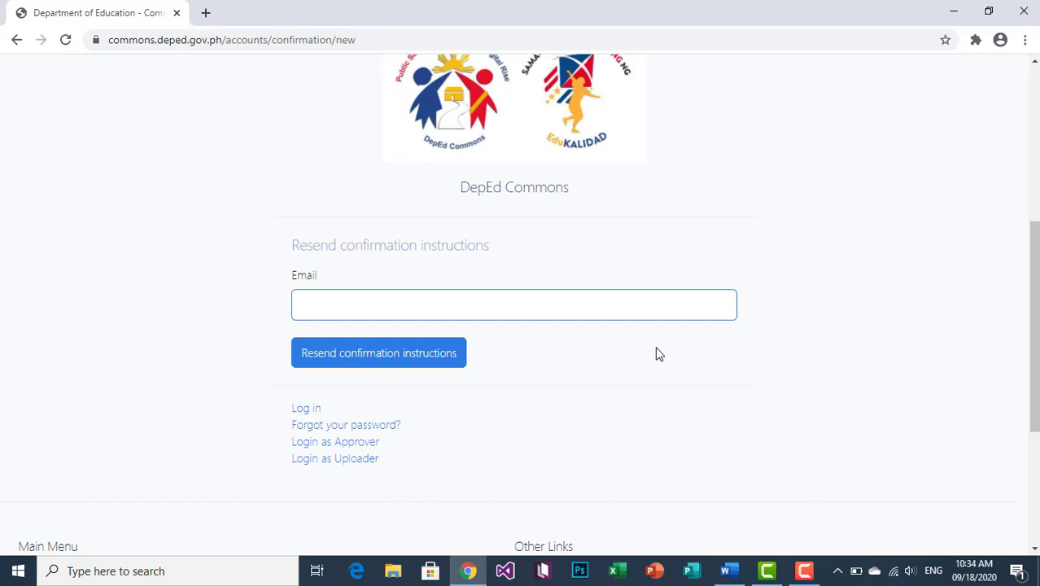
- Autofill the saved DepEd email address and submit Resend confirmation instructions
{"action": "type", "text": "g"}
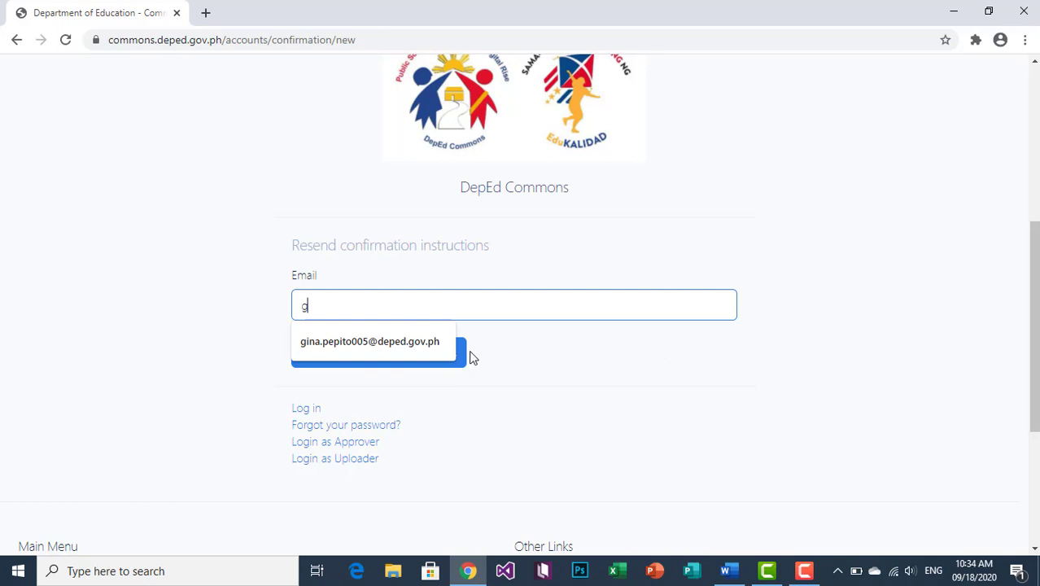
{"action": "left_click", "coordinate": [418, 343]}
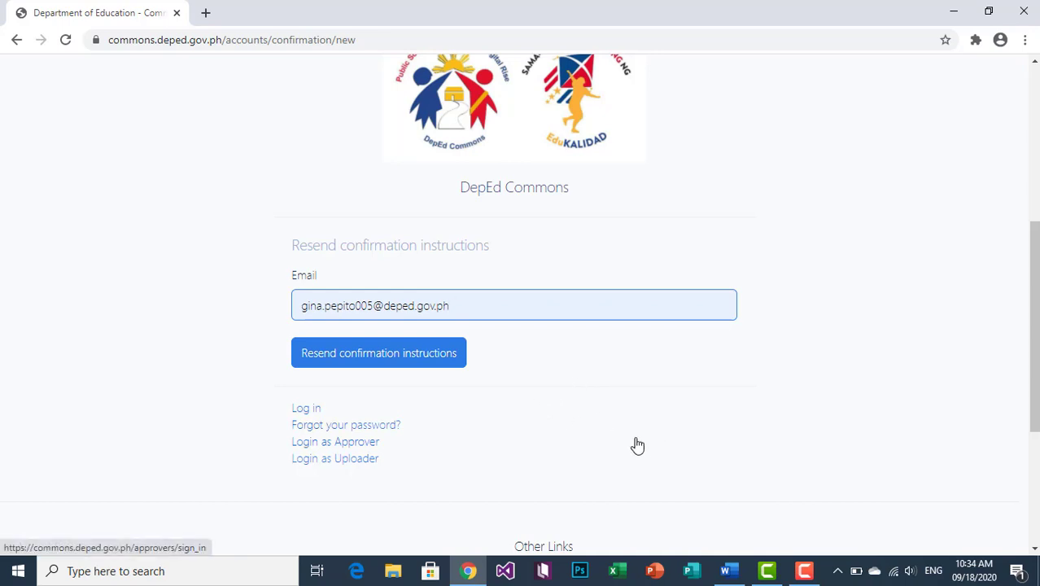
{"action": "left_click", "coordinate": [403, 363]}
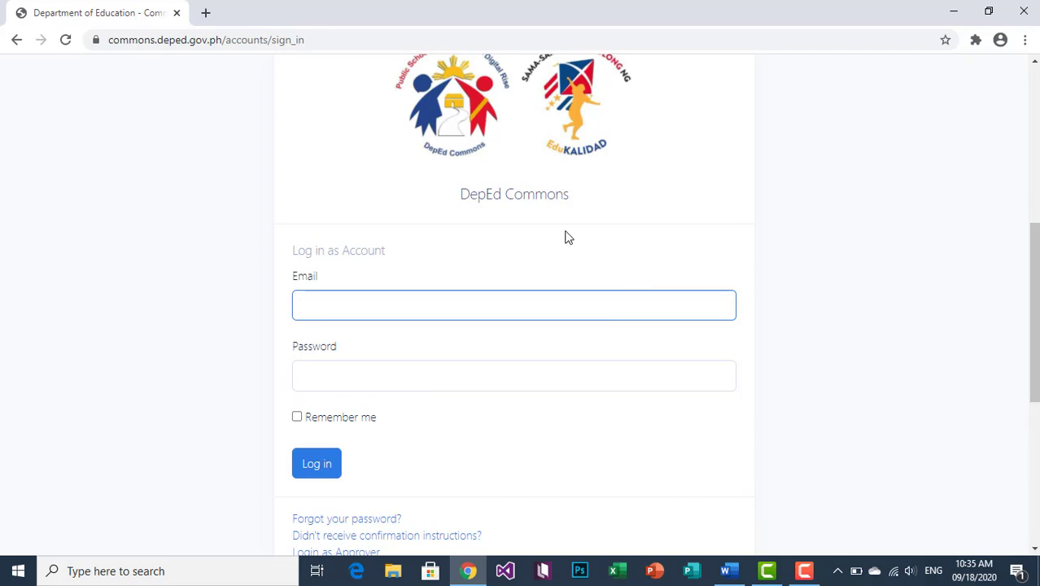
- Open Gmail in a new tab and sign in with the DepEd account and its password
{"action": "left_click", "coordinate": [206, 13]}
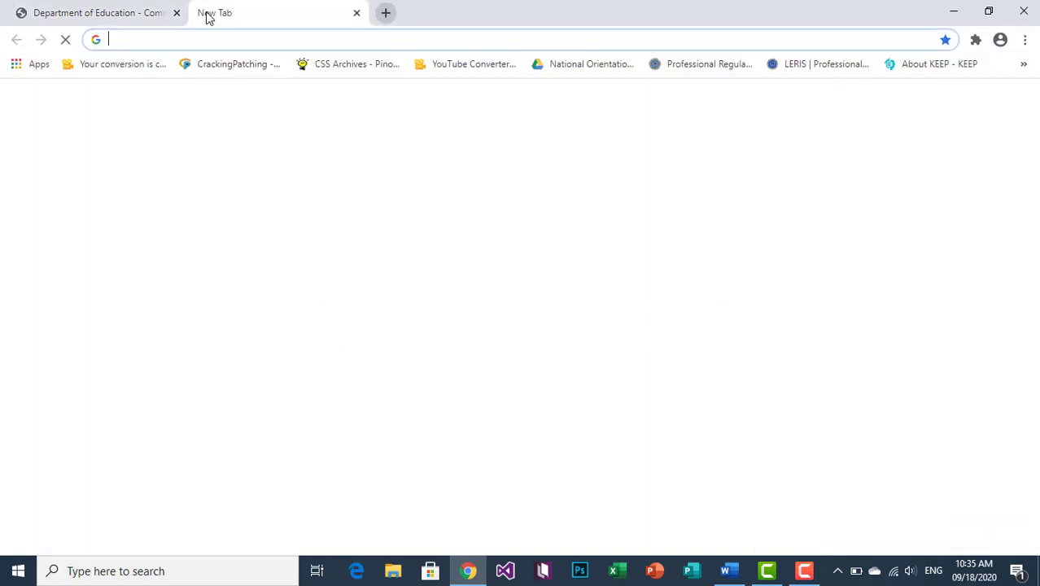
{"action": "left_click", "coordinate": [933, 104]}
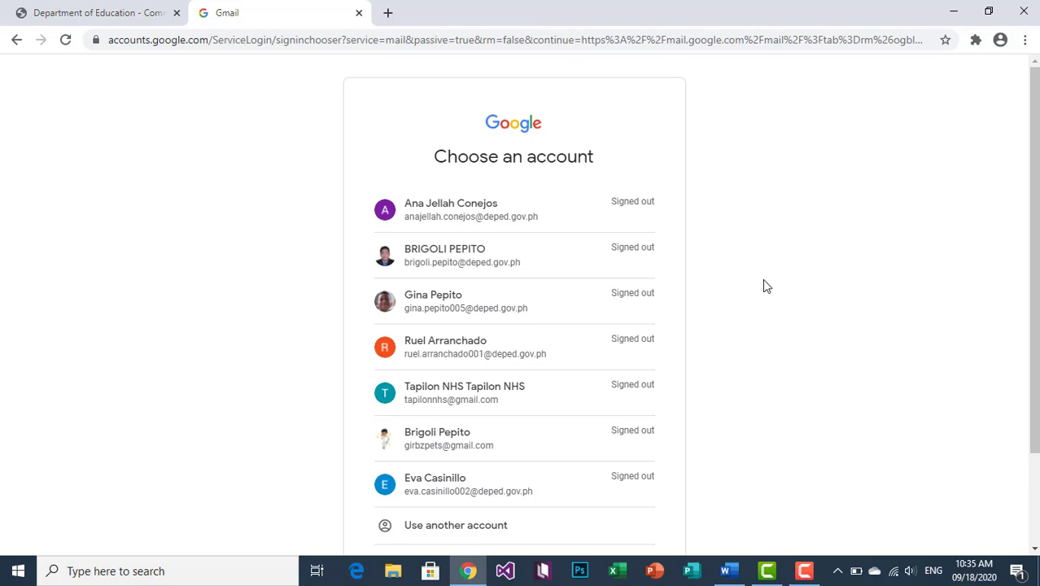
{"action": "scroll", "coordinate": [763, 278], "scroll_direction": "down", "scroll_amount": 3}
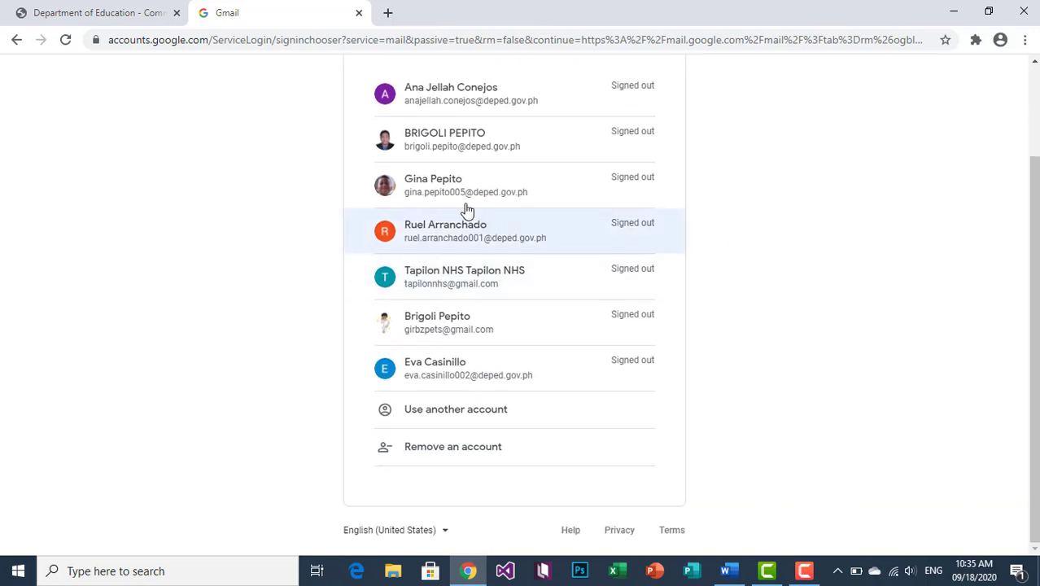
{"action": "left_click", "coordinate": [450, 186]}
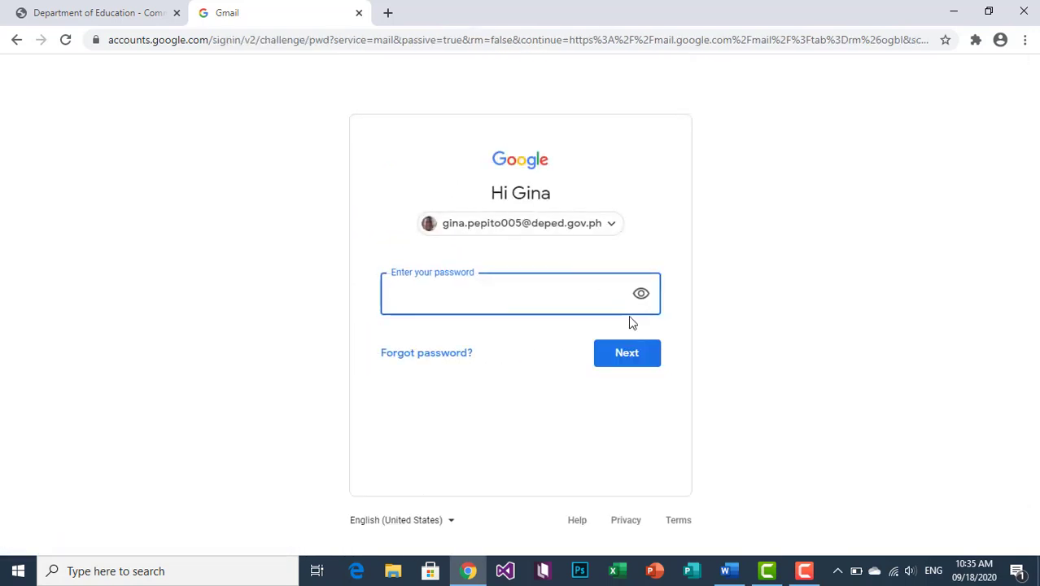
{"action": "type", "text": "••••••••••••"}
{"action": "key", "text": "Return"}
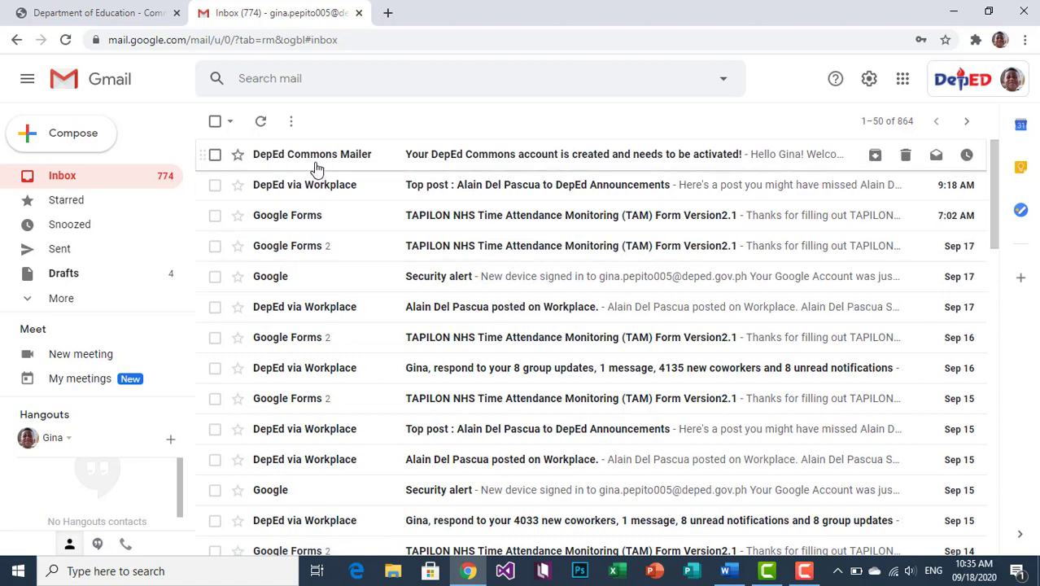
- Refresh the Inbox to show the unopened DepEd Commons Mailer activation message at the top
{"action": "left_click", "coordinate": [87, 180]}
{"action": "mouse_move", "coordinate": [373, 161]}
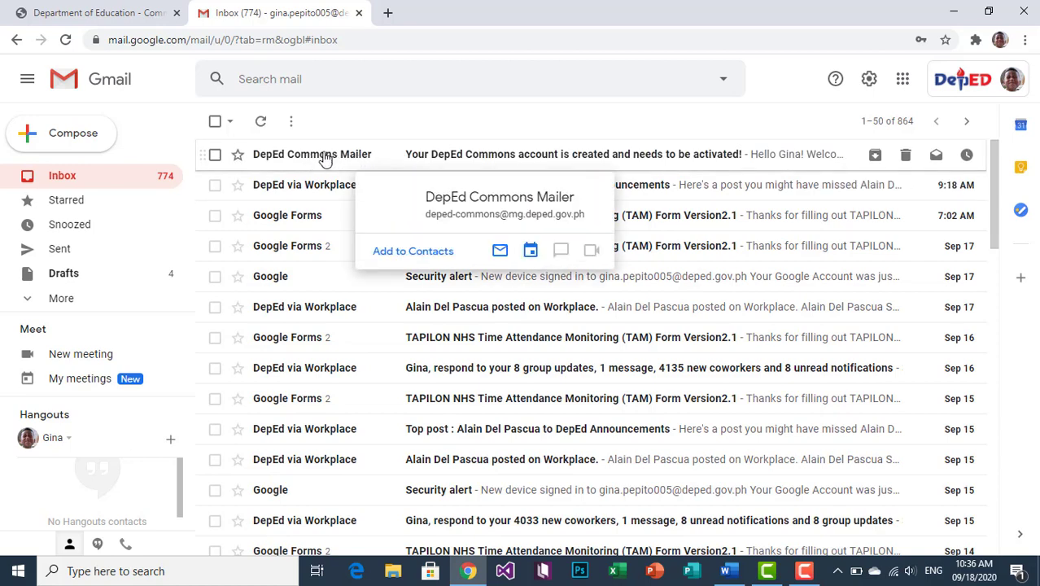
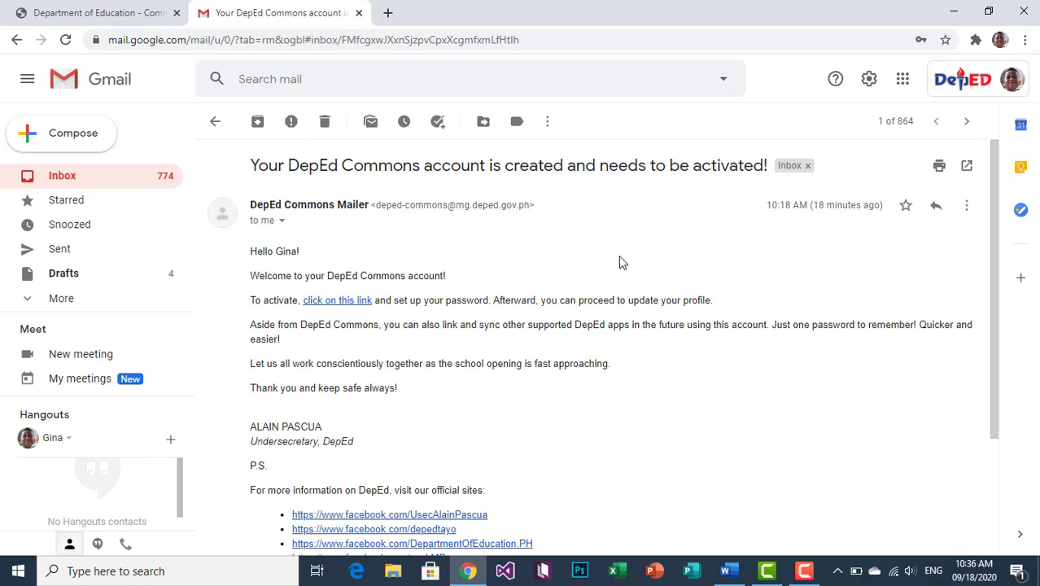
- Follow the activation link in the email to open DepEd Commons' Change your password page
{"action": "scroll", "coordinate": [619, 260], "scroll_direction": "down", "scroll_amount": 1}
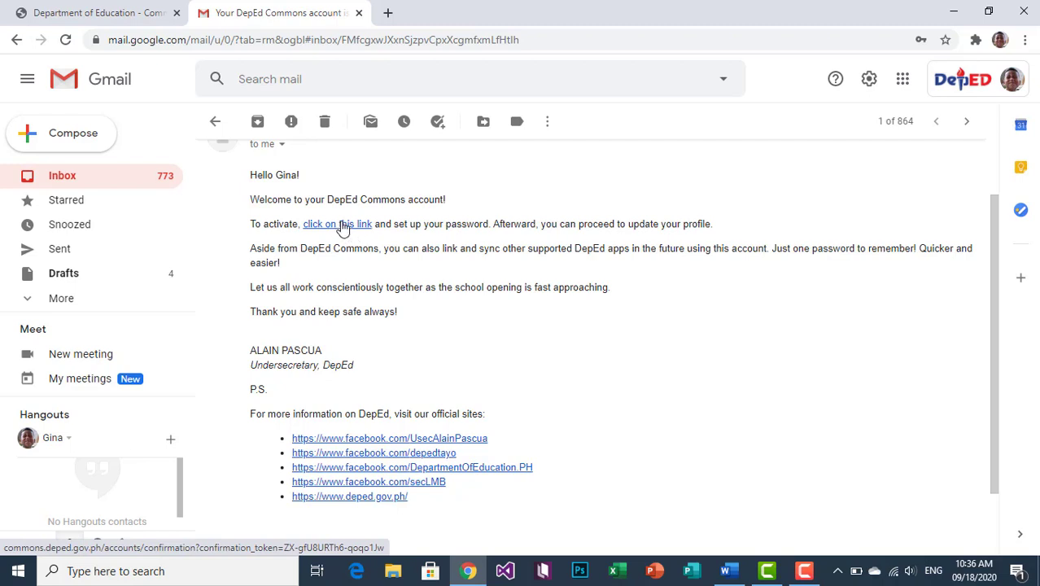
{"action": "left_click", "coordinate": [343, 227]}
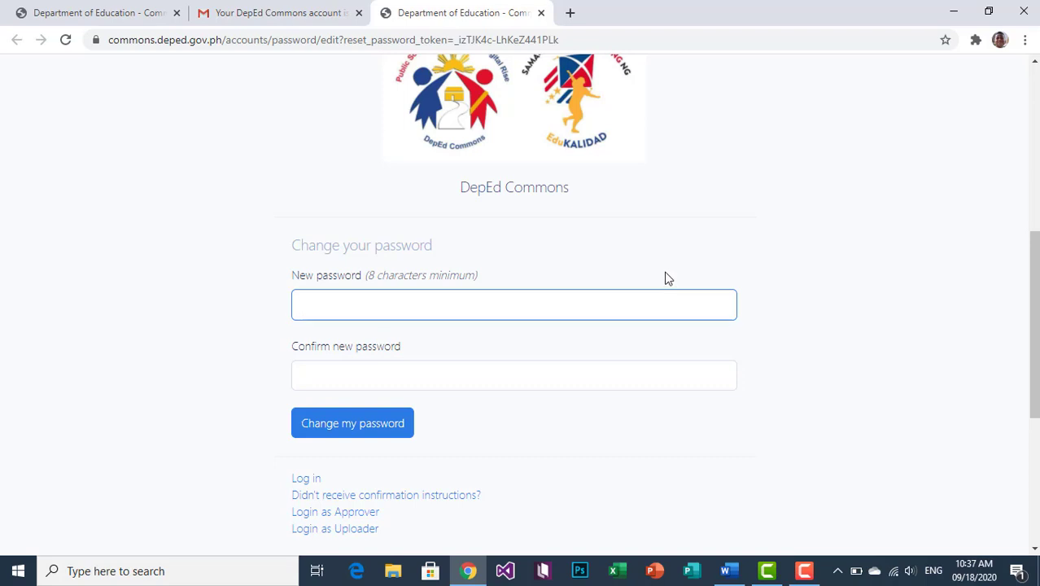
- Enter the new account password, confirm it, and submit it with Change my password
{"action": "type", "text": "••••••"}
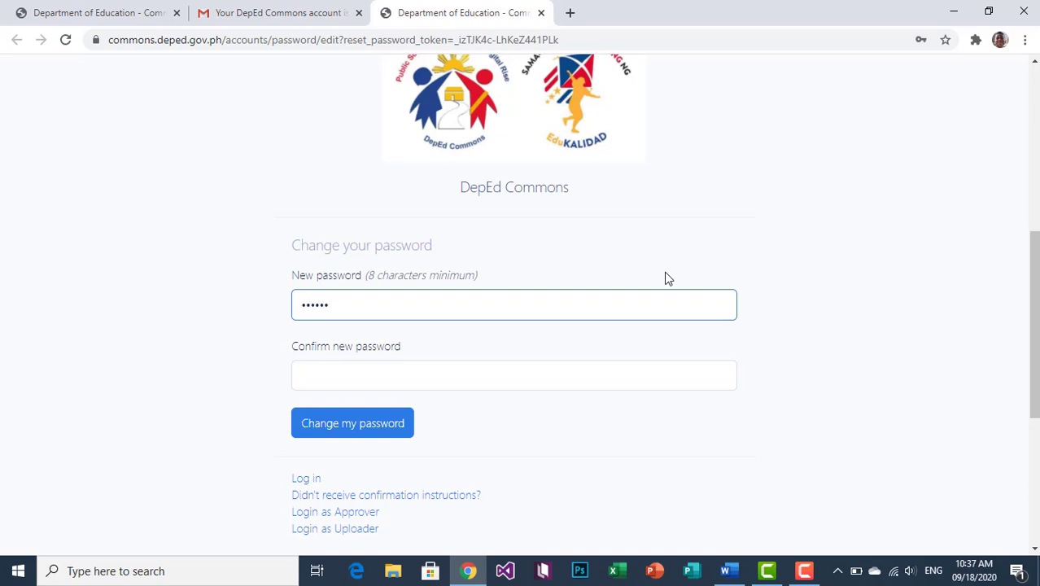
{"action": "type", "text": "••••••••"}
{"action": "left_click", "coordinate": [376, 379]}
{"action": "type", "text": "••••••"}
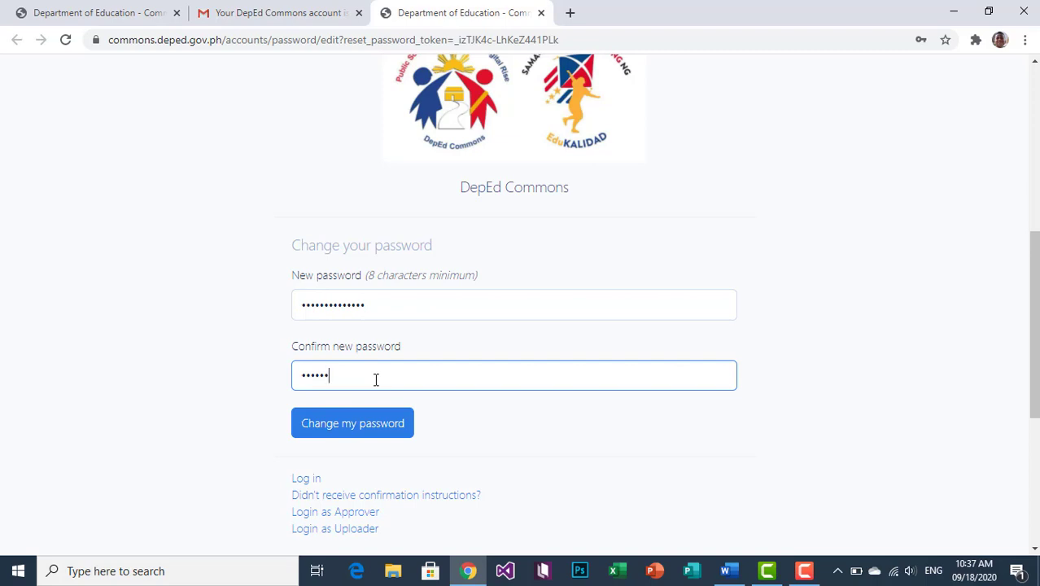
{"action": "type", "text": "••••••••"}
{"action": "left_click", "coordinate": [365, 425]}
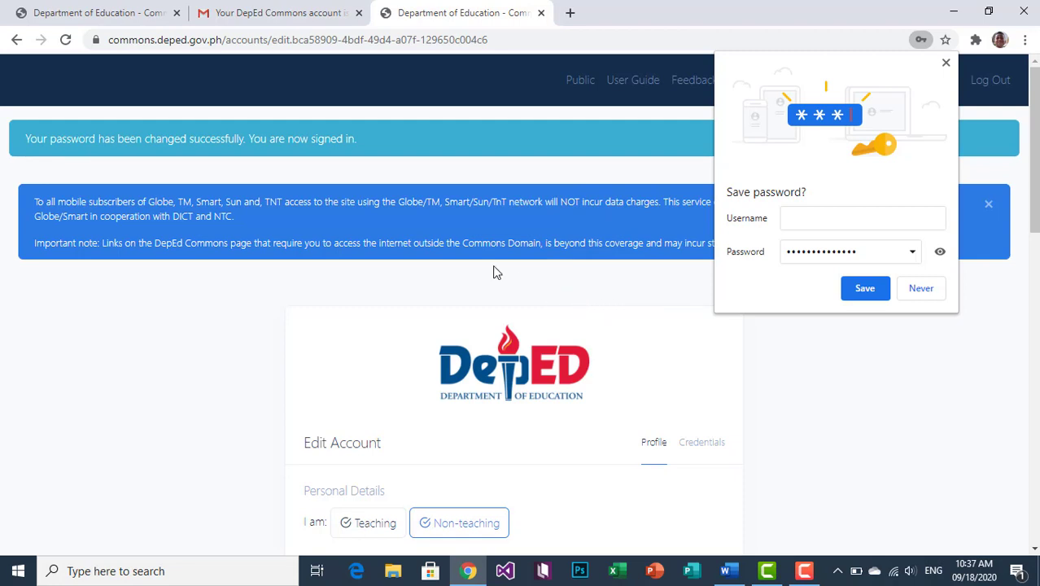
{"action": "left_click", "coordinate": [1008, 502]}
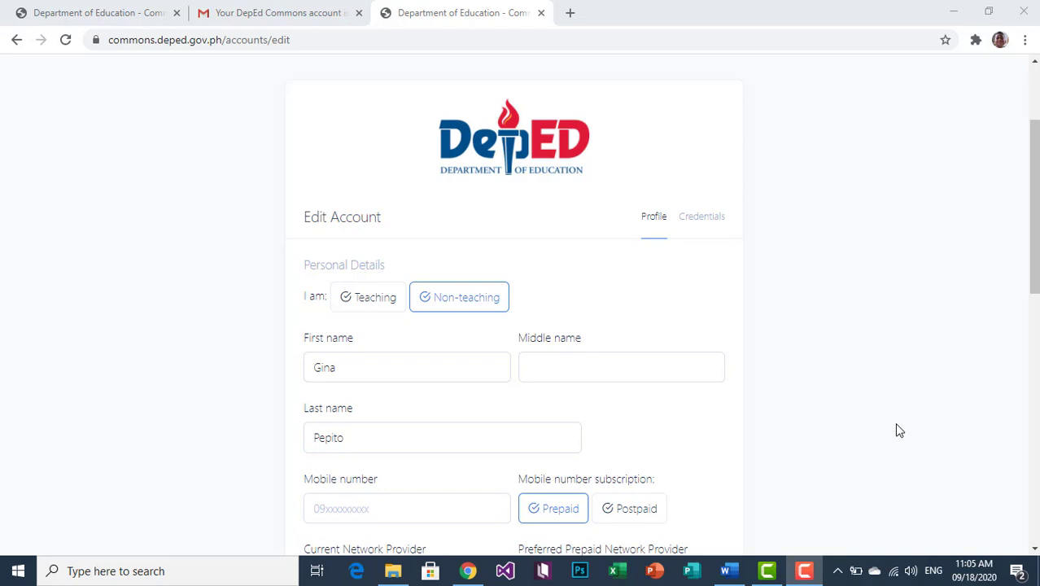
{"action": "left_click", "coordinate": [653, 221]}
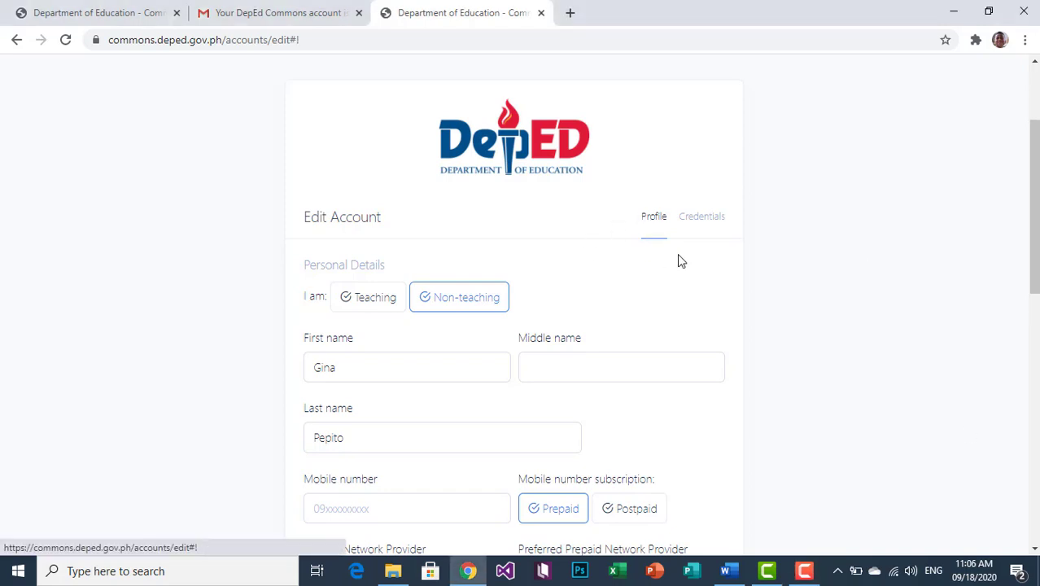
{"action": "left_click", "coordinate": [710, 222]}
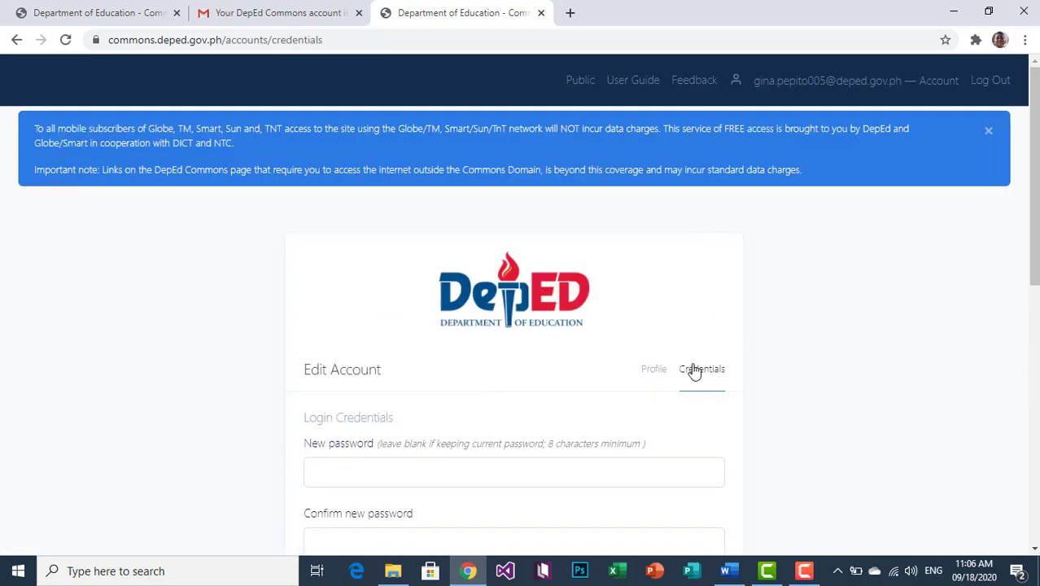
{"action": "scroll", "coordinate": [730, 309], "scroll_direction": "down", "scroll_amount": 2}
{"action": "left_click", "coordinate": [652, 142]}
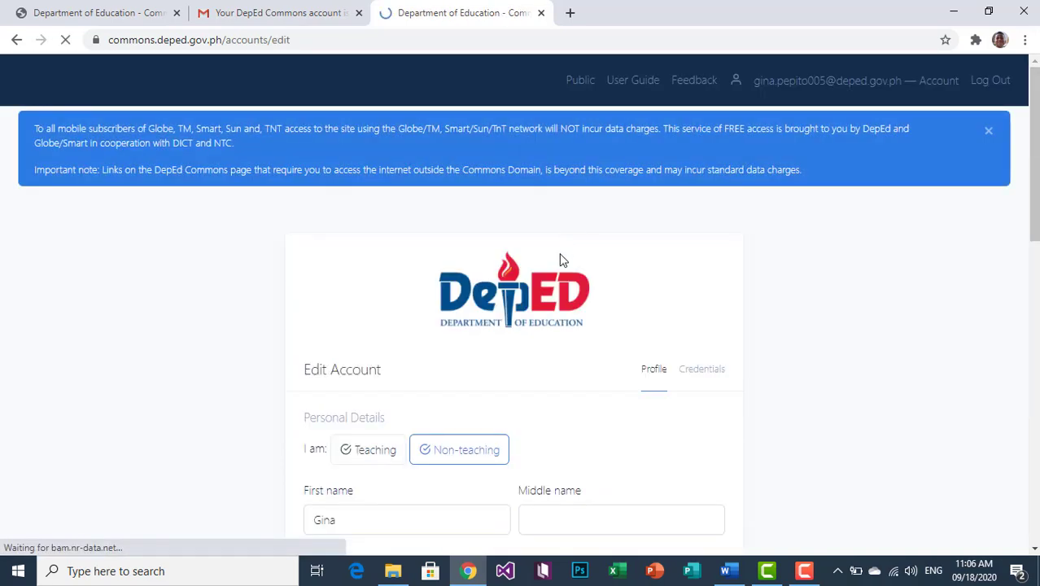
{"action": "scroll", "coordinate": [558, 340], "scroll_direction": "down", "scroll_amount": 4}
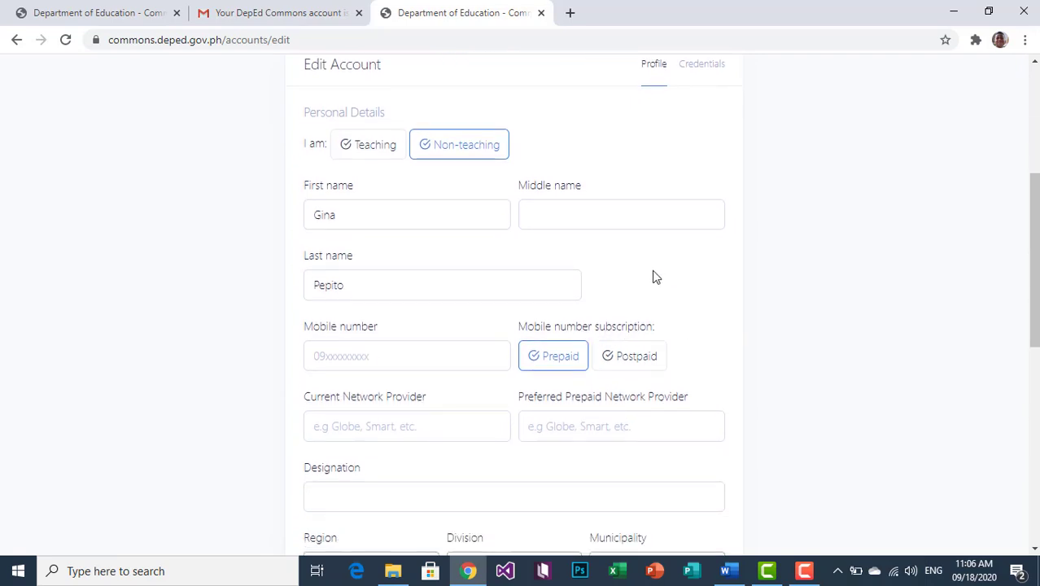
{"action": "scroll", "coordinate": [652, 278], "scroll_direction": "up", "scroll_amount": 1}
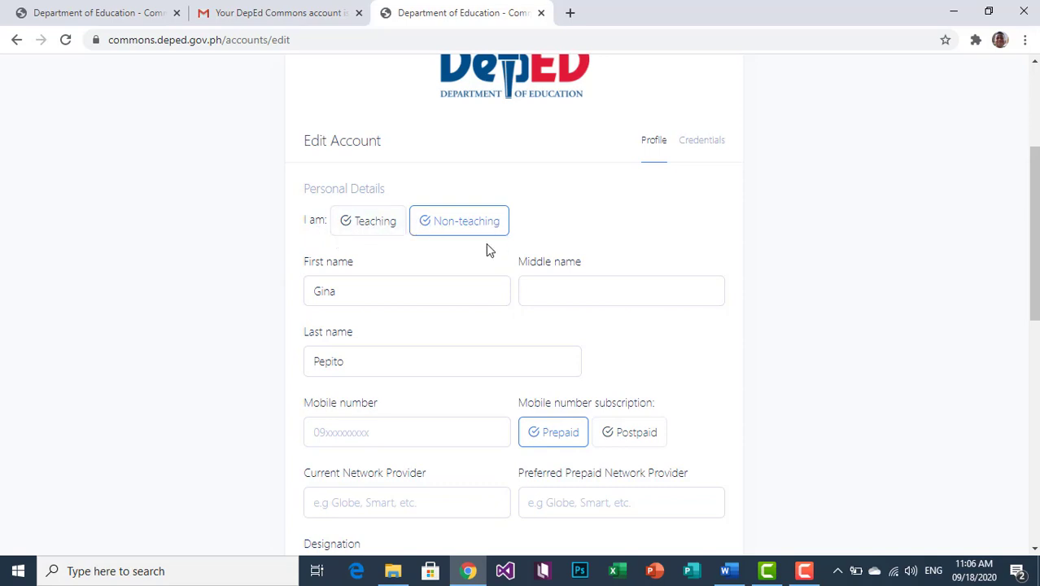
- Mark the account as teaching staff and fill in the middle name and mobile number
{"action": "left_click", "coordinate": [364, 226]}
{"action": "scroll", "coordinate": [402, 302], "scroll_direction": "down", "scroll_amount": 1}
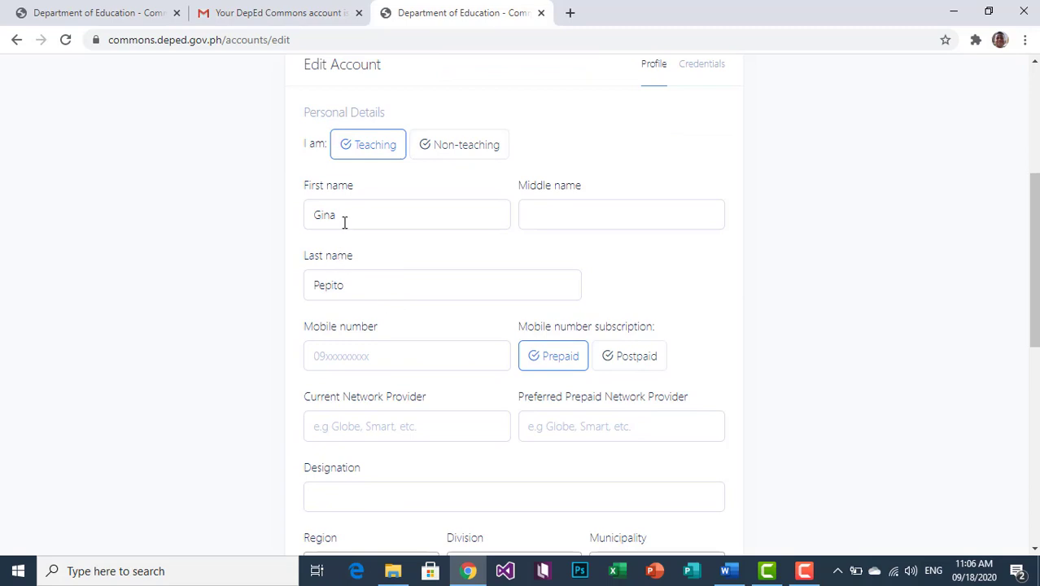
{"action": "left_click", "coordinate": [553, 218]}
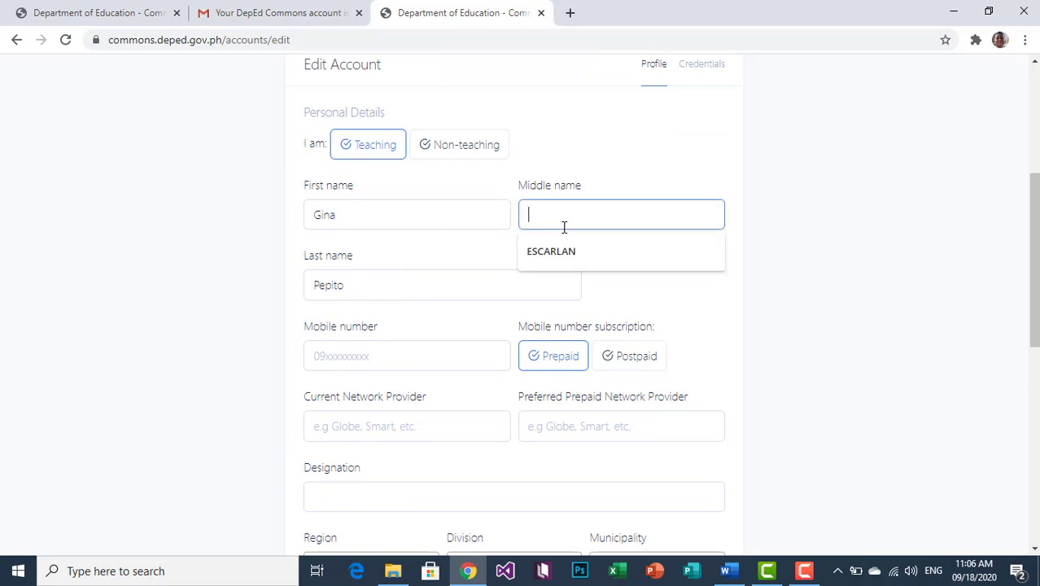
{"action": "type", "text": "Dualos"}
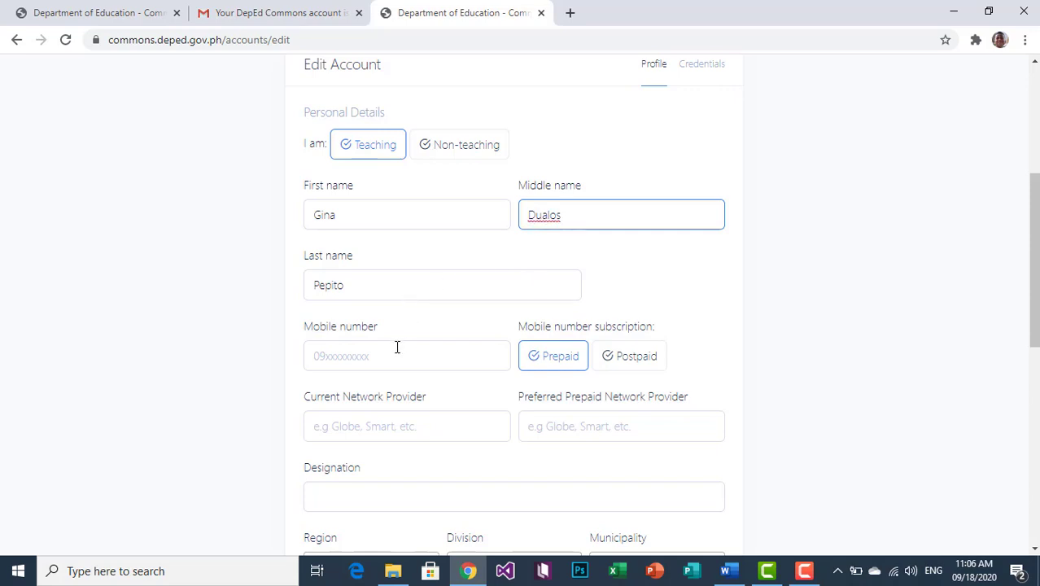
{"action": "scroll", "coordinate": [371, 318], "scroll_direction": "down", "scroll_amount": 1}
{"action": "left_click", "coordinate": [366, 280]}
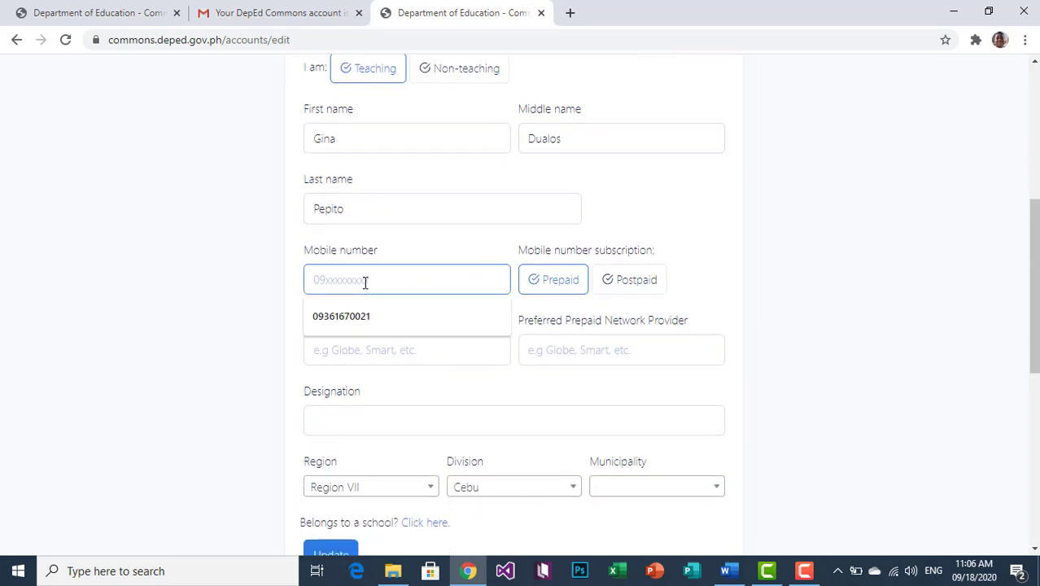
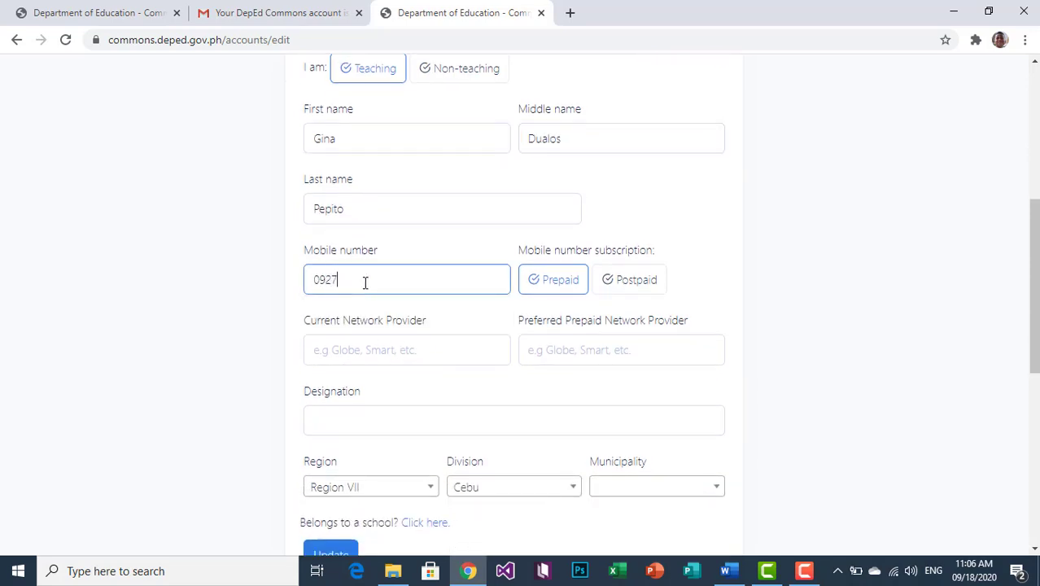
- Choose Globe as current and preferred prepaid provider, and enter designation Teacher III
{"action": "left_click", "coordinate": [563, 281]}
{"action": "left_click", "coordinate": [389, 350]}
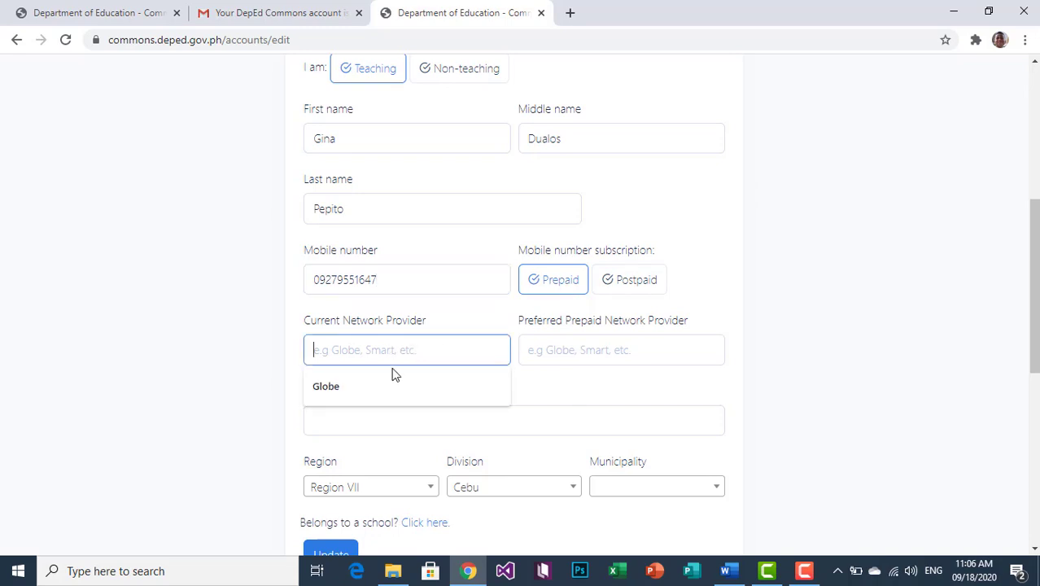
{"action": "left_click", "coordinate": [332, 387]}
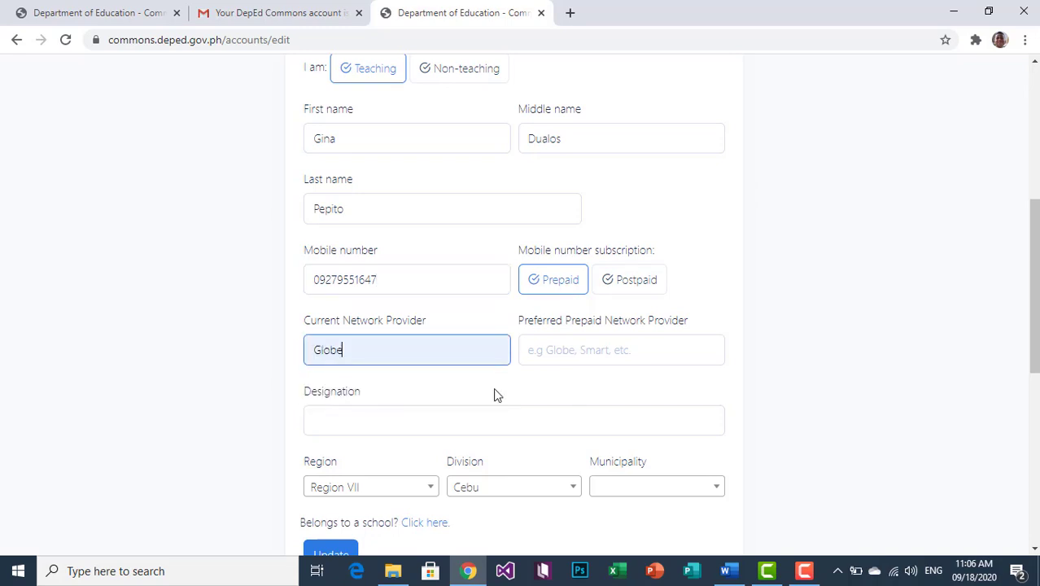
{"action": "left_click", "coordinate": [556, 351]}
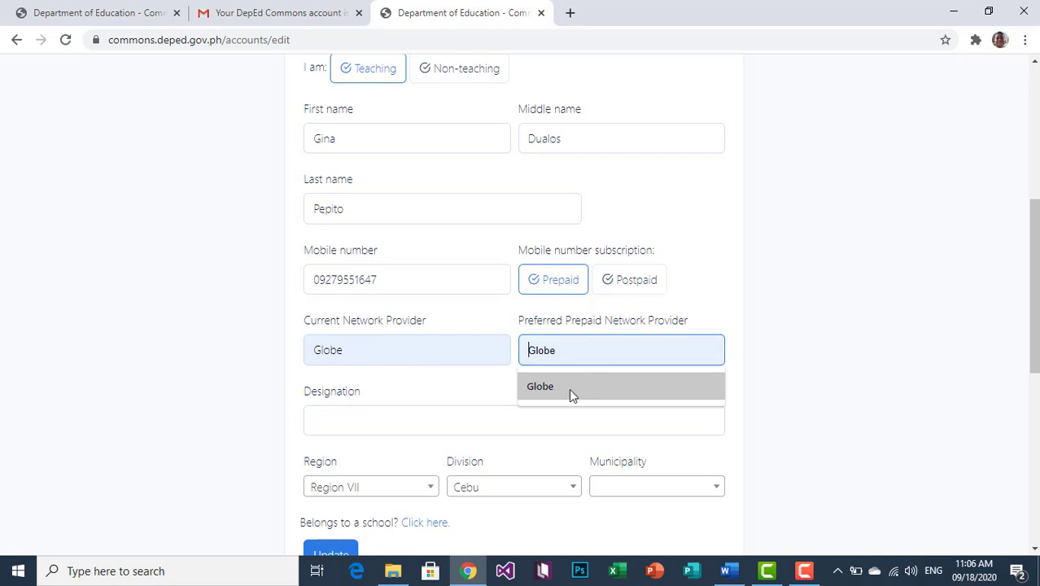
{"action": "left_click", "coordinate": [556, 388]}
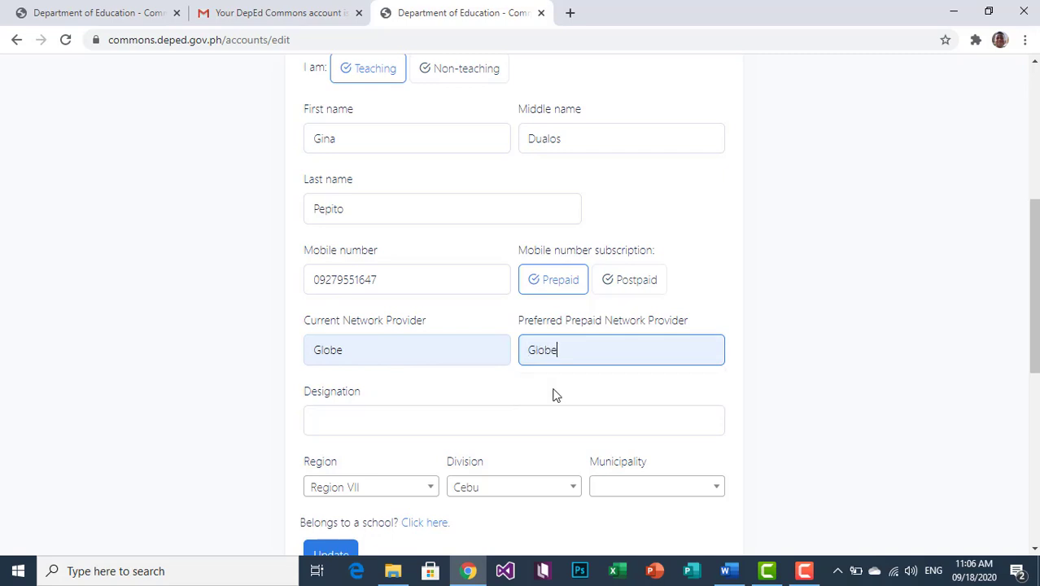
{"action": "left_click", "coordinate": [379, 421]}
{"action": "type", "text": "Te"}
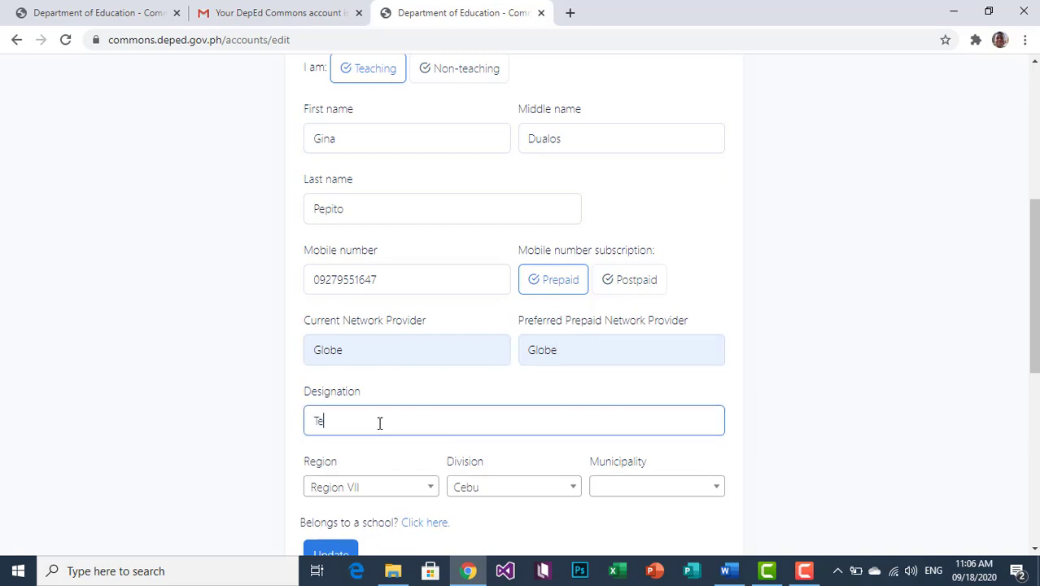
{"action": "type", "text": "acher III"}
{"action": "scroll", "coordinate": [551, 489], "scroll_direction": "down", "scroll_amount": 2}
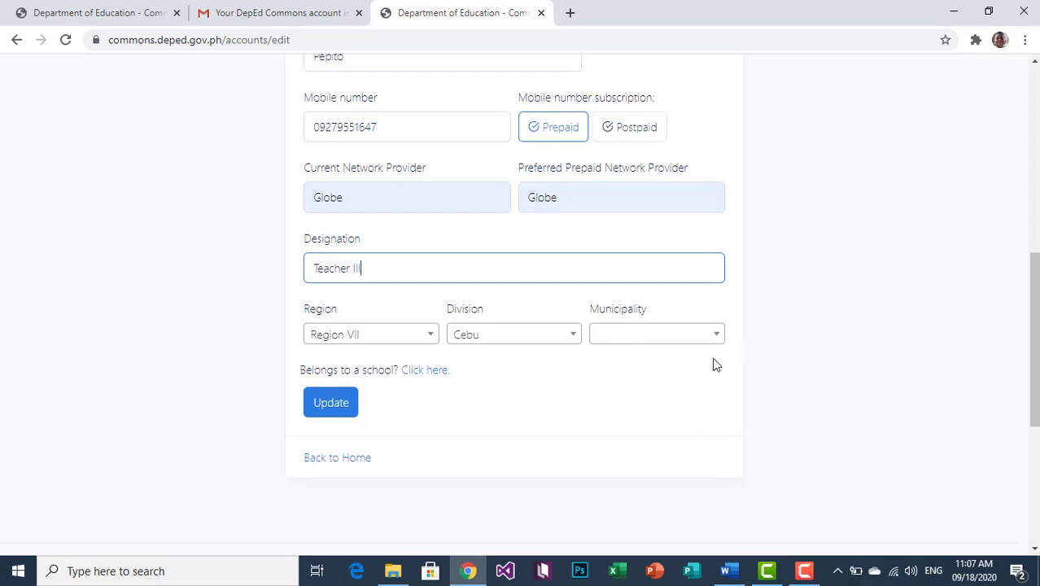
- Switch to school assignment and select Tapilon National High School-302964-TAPILON-DAANBANTAYAN-Region VII
{"action": "left_click", "coordinate": [427, 371]}
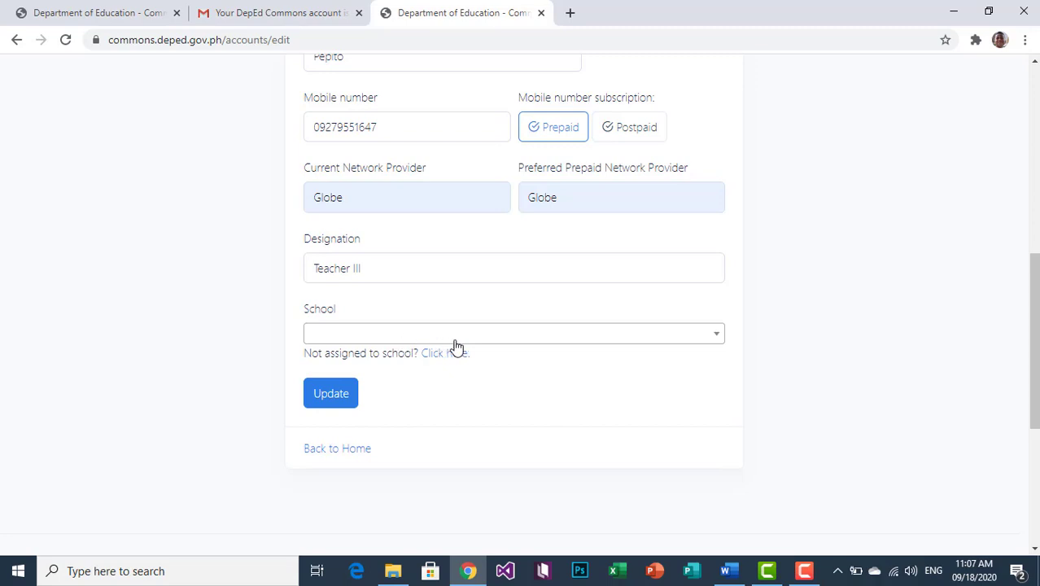
{"action": "left_click", "coordinate": [717, 342]}
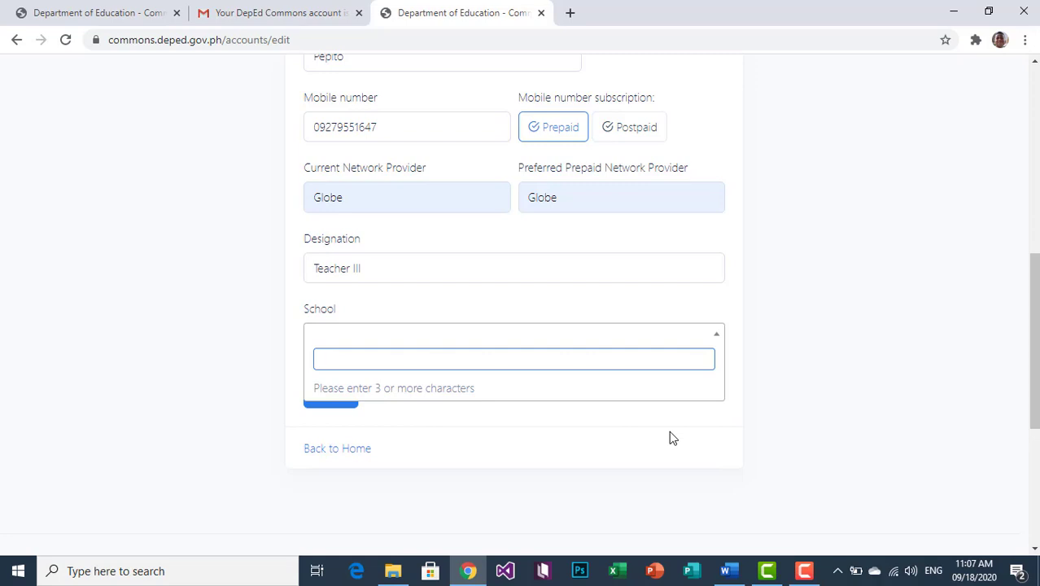
{"action": "type", "text": "Tap"}
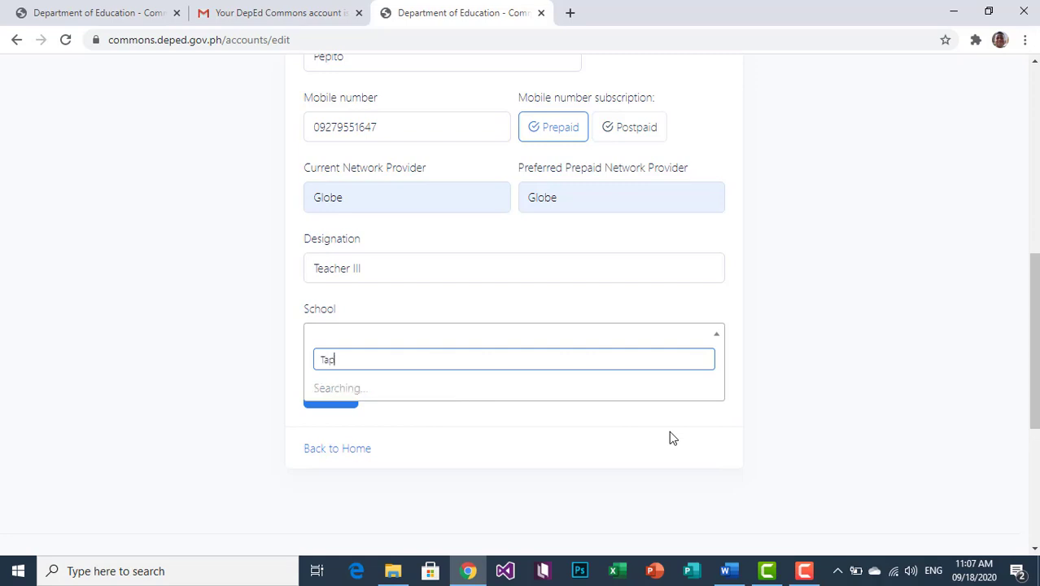
{"action": "type", "text": "ilon"}
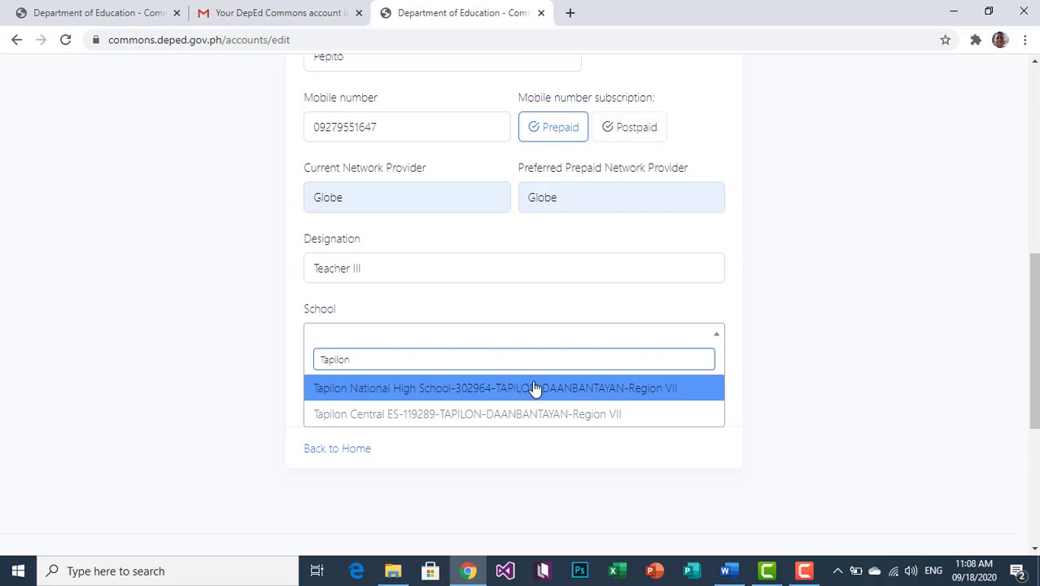
{"action": "left_click", "coordinate": [535, 388]}
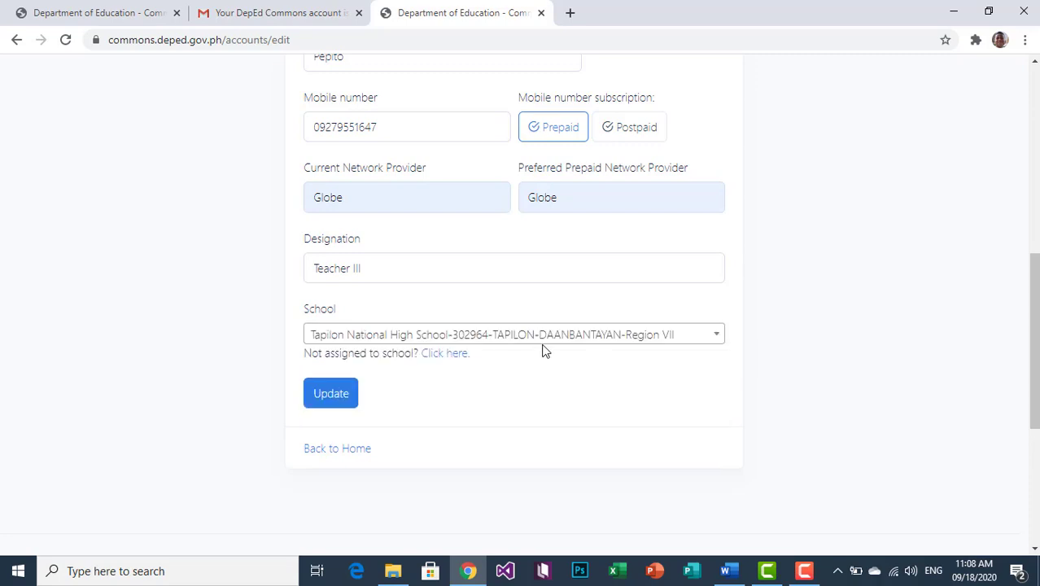
- Review the Edit Account form with Teacher III, Globe and Tapilon, then save it with Update
{"action": "scroll", "coordinate": [560, 342], "scroll_direction": "up", "scroll_amount": 3}
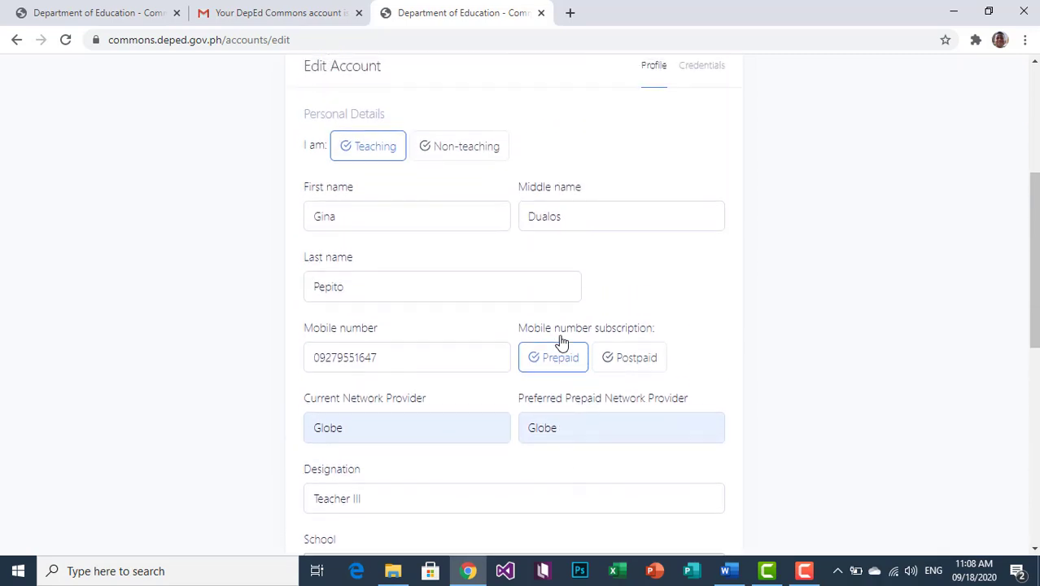
{"action": "scroll", "coordinate": [560, 342], "scroll_direction": "up", "scroll_amount": 3}
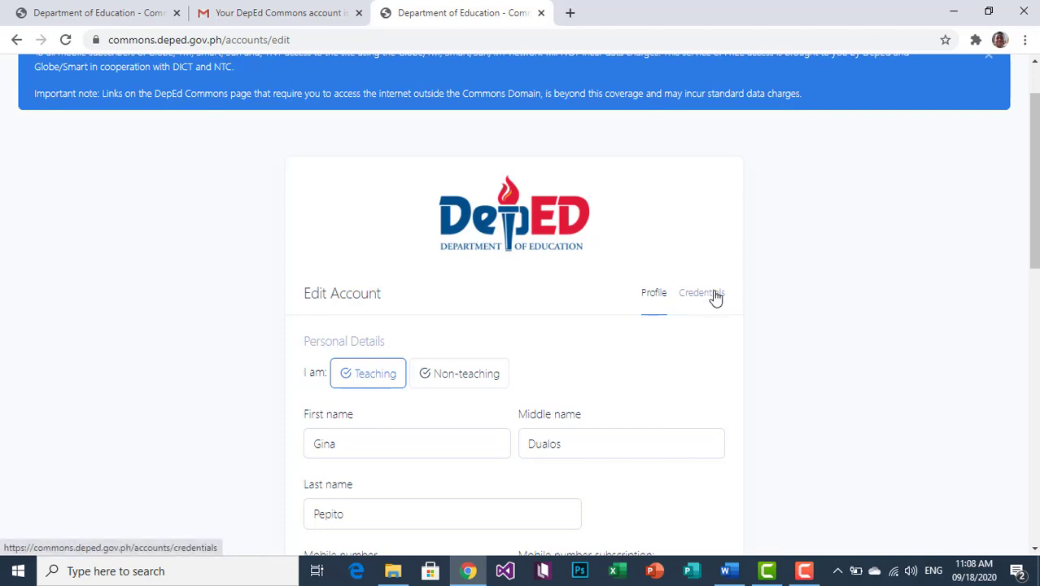
{"action": "scroll", "coordinate": [697, 366], "scroll_direction": "down", "scroll_amount": 7}
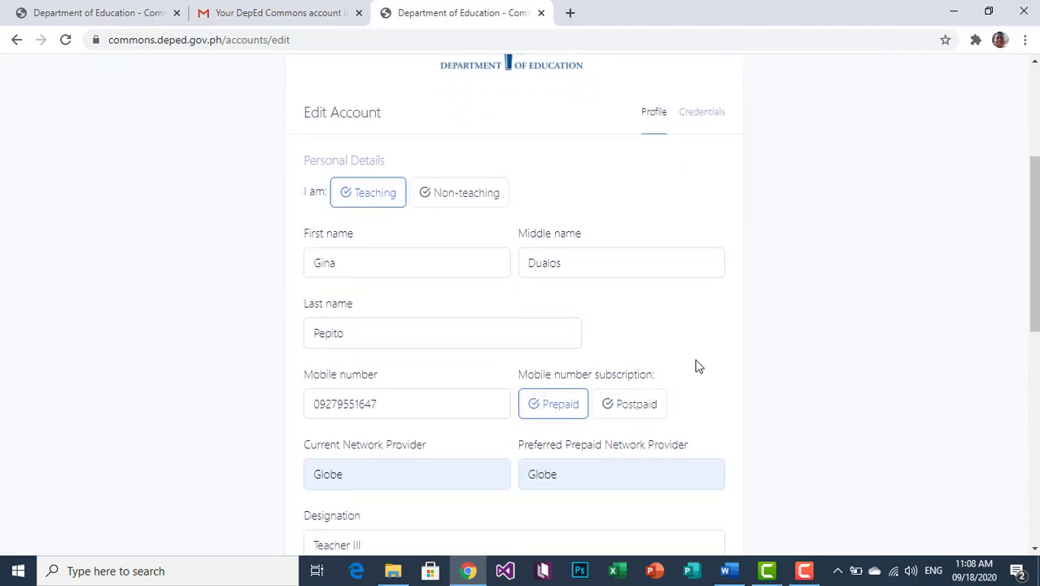
{"action": "scroll", "coordinate": [695, 363], "scroll_direction": "down", "scroll_amount": 1}
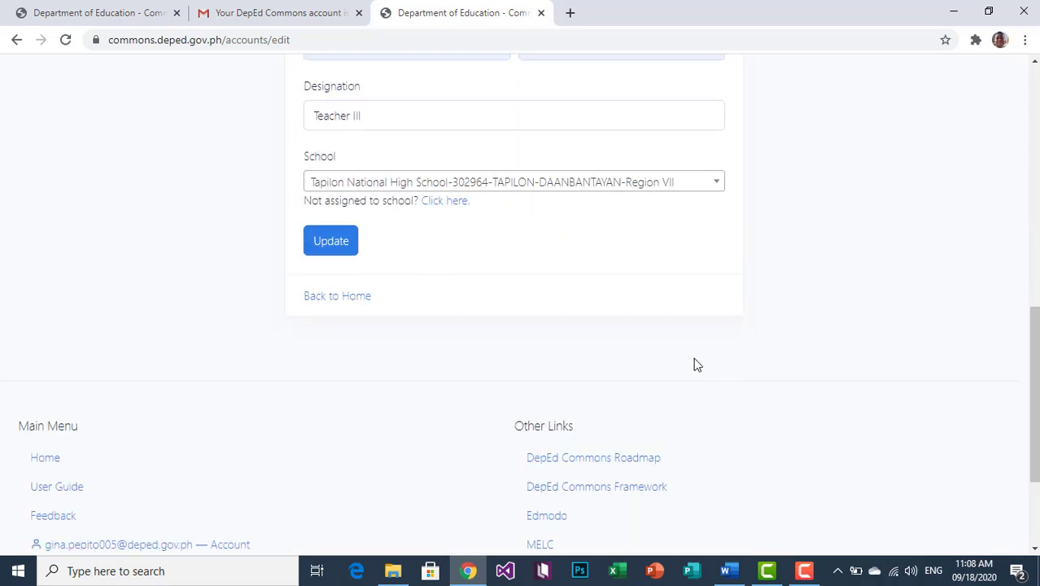
{"action": "scroll", "coordinate": [693, 364], "scroll_direction": "up", "scroll_amount": 1}
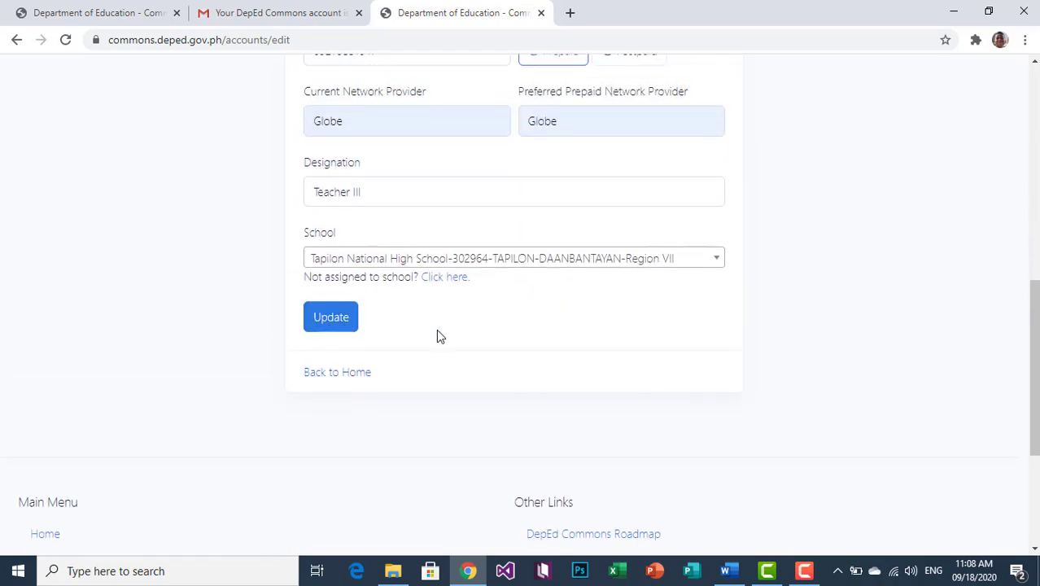
{"action": "left_click", "coordinate": [338, 324]}
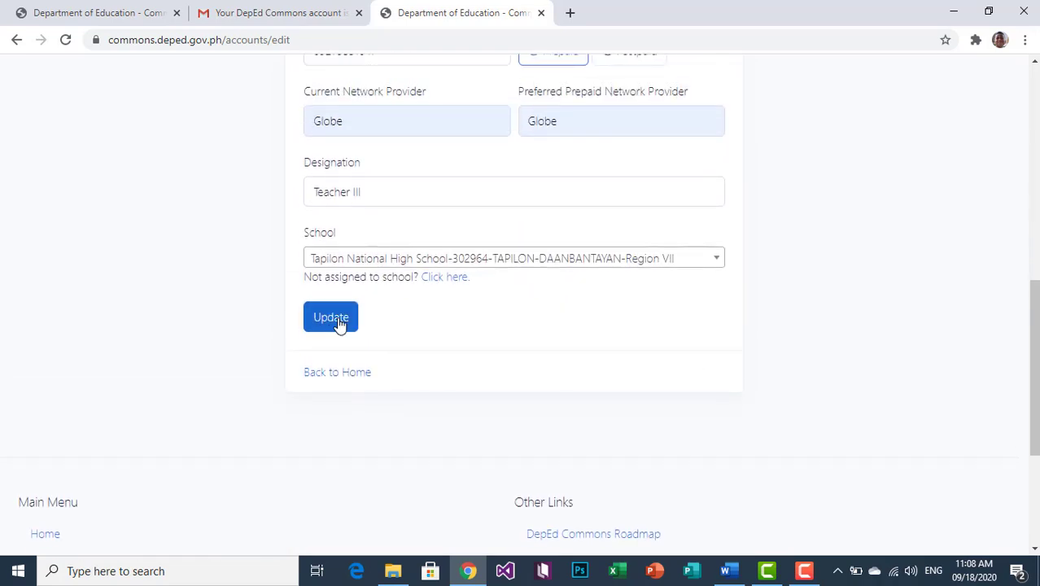